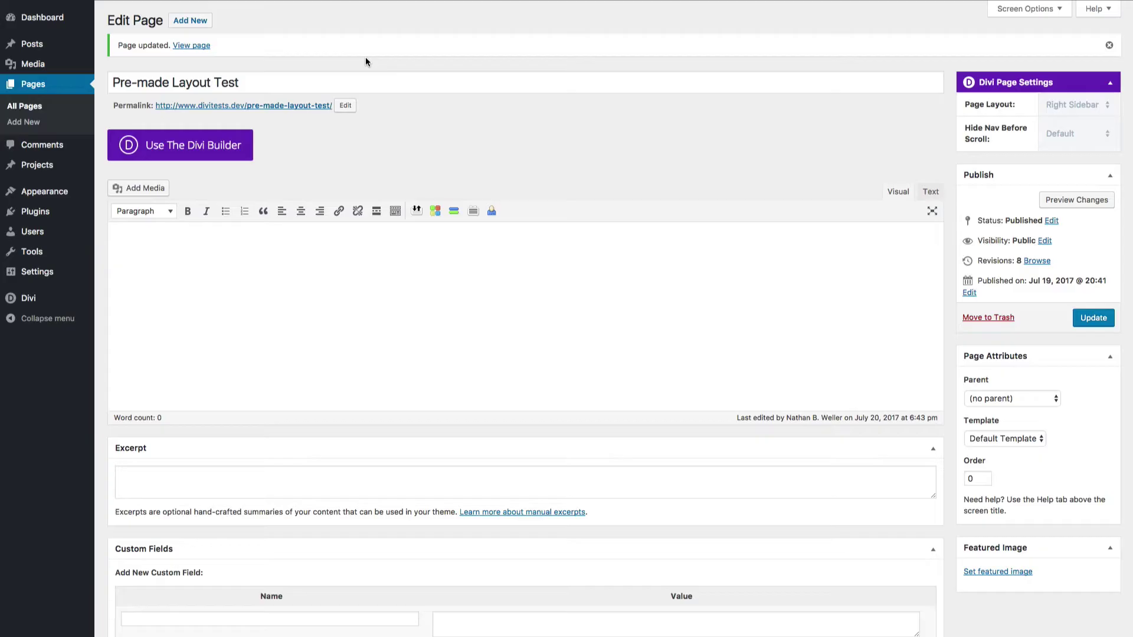
- Switch the Pre-made Layout Test page over to the Divi Builder
scroll(384, 74, down, 1)
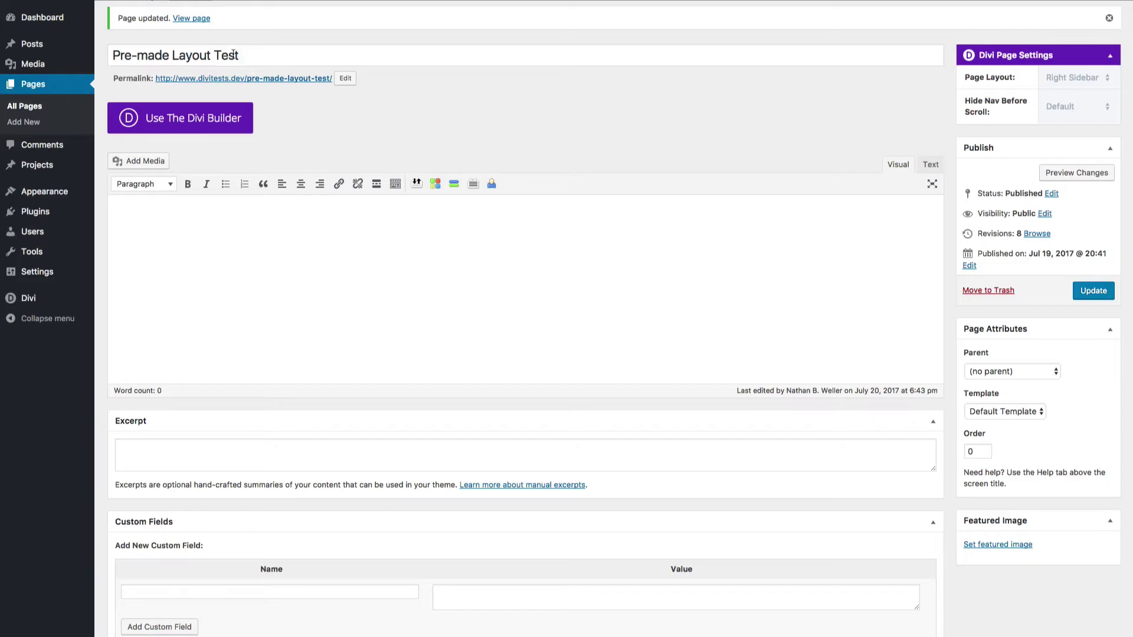
click(191, 124)
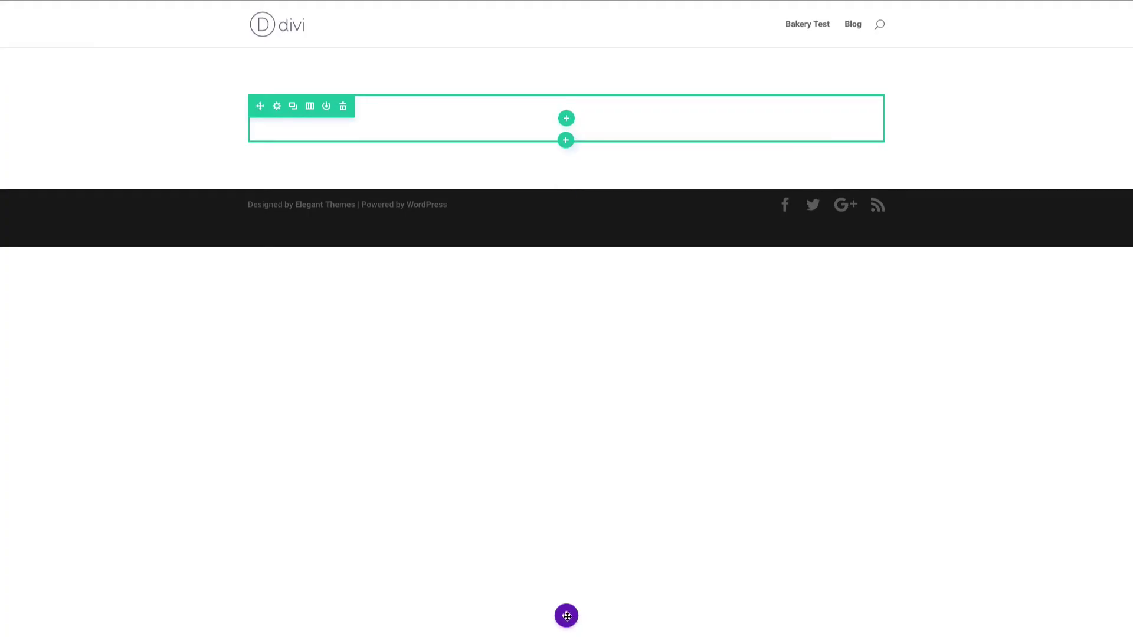
- Open Load From Library and browse the Predefined Layouts list up and down
click(568, 616)
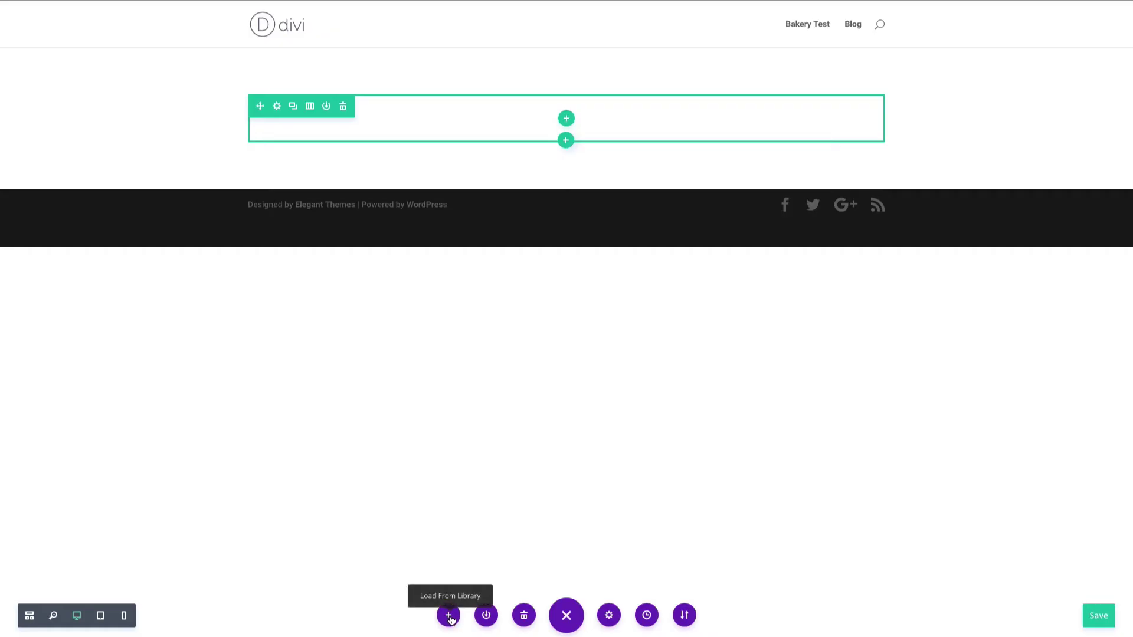
click(450, 617)
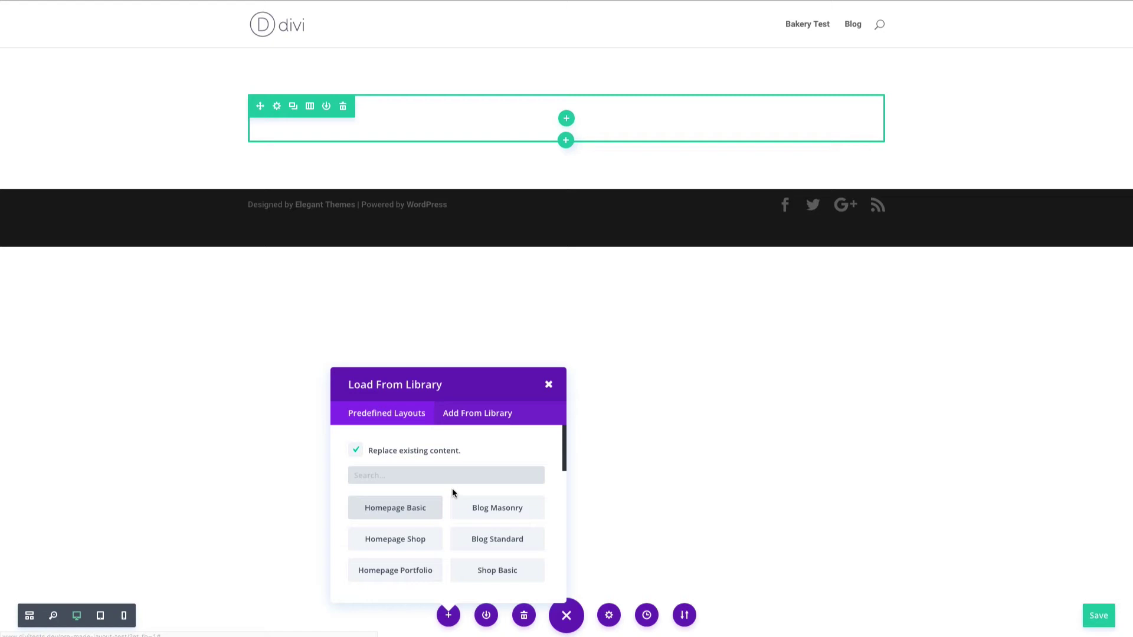
scroll(448, 489, down, 2)
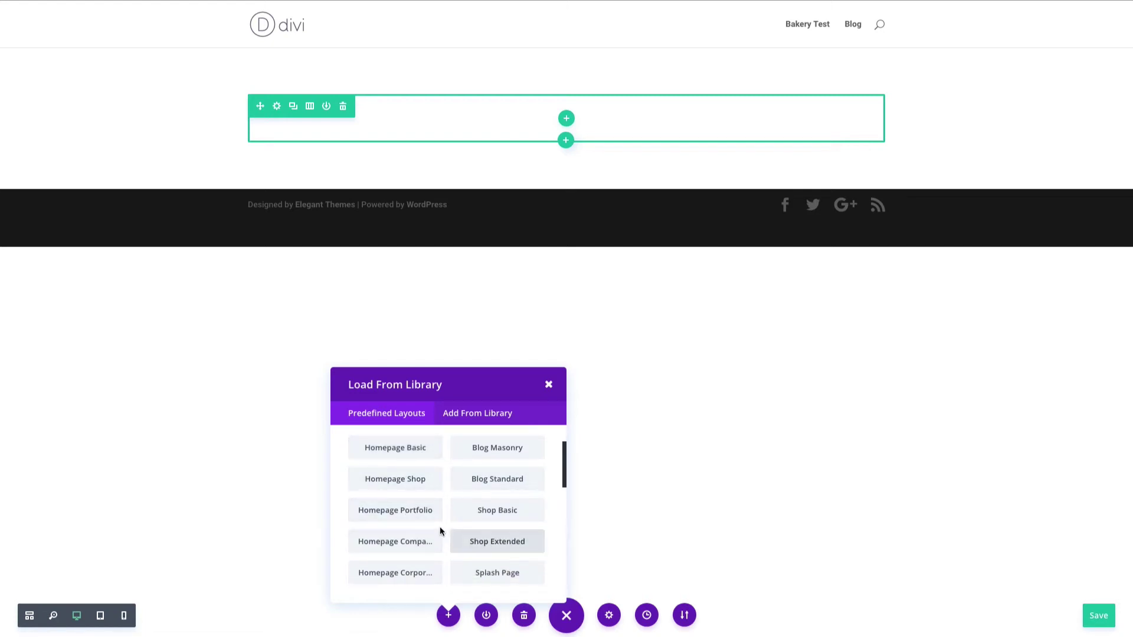
scroll(444, 527, down, 4)
scroll(446, 527, down, 2)
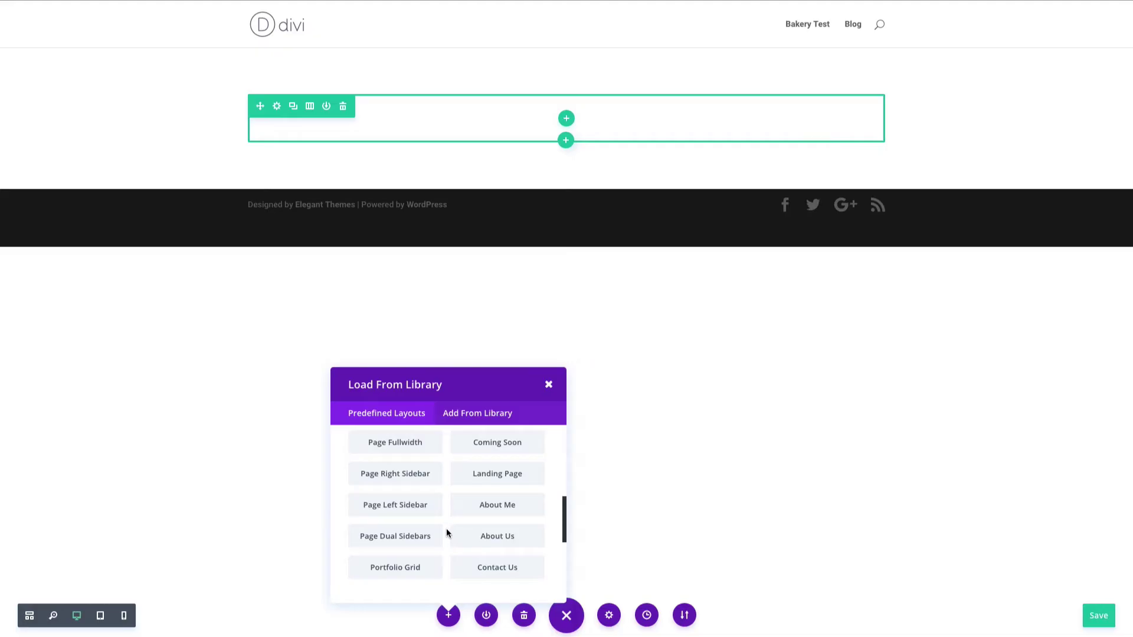
scroll(446, 529, down, 2)
scroll(446, 529, down, 1)
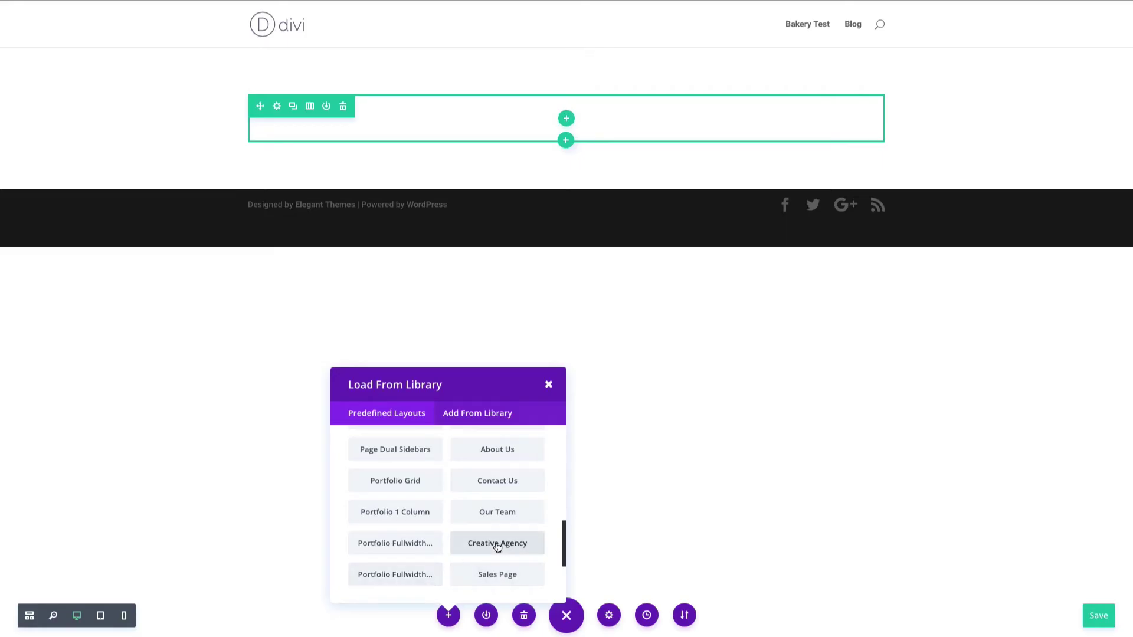
scroll(397, 511, up, 1)
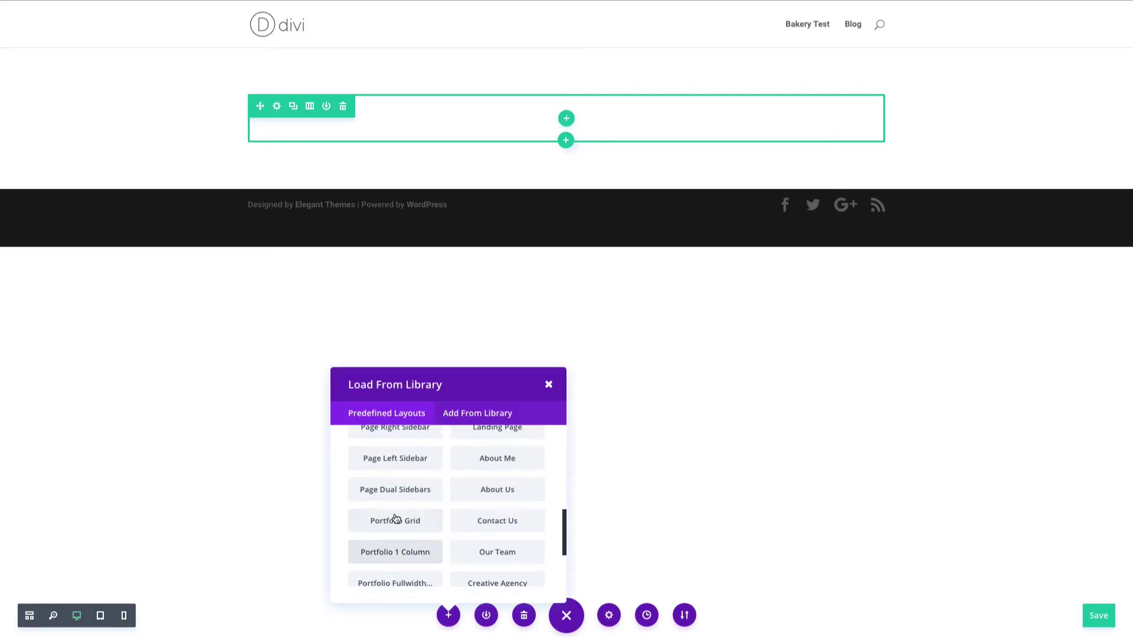
scroll(438, 487, up, 3)
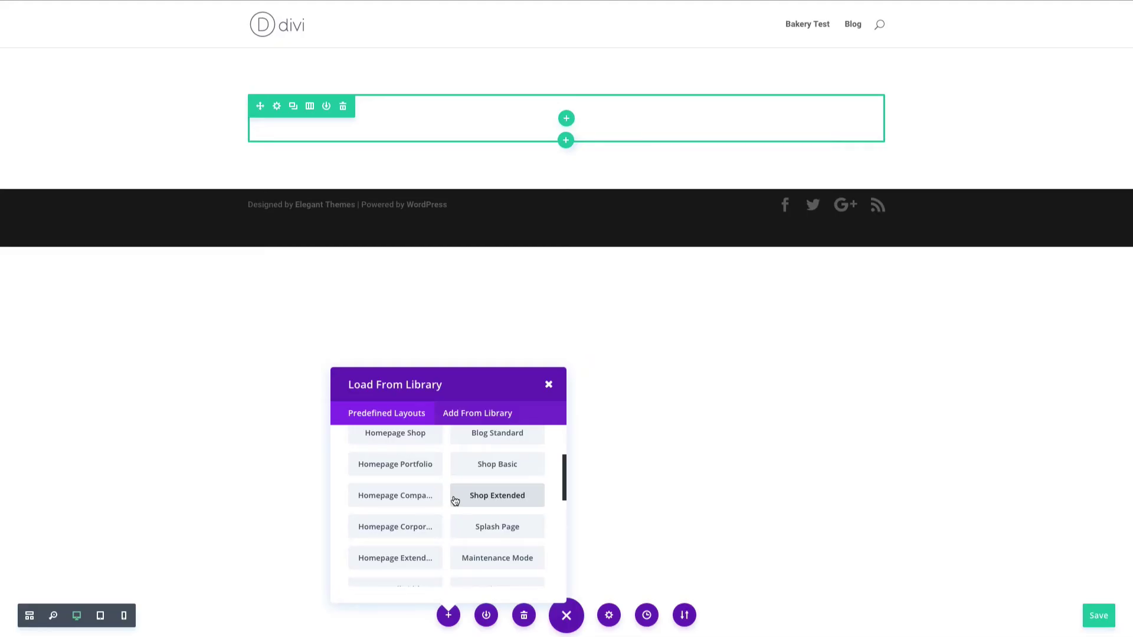
scroll(447, 505, up, 3)
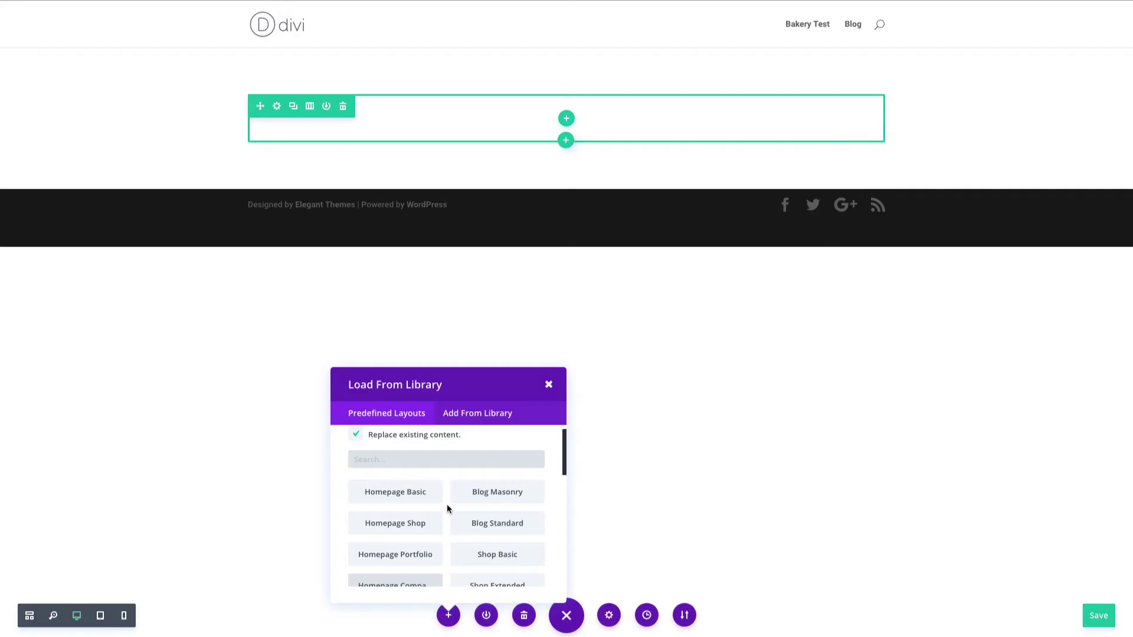
scroll(447, 508, up, 1)
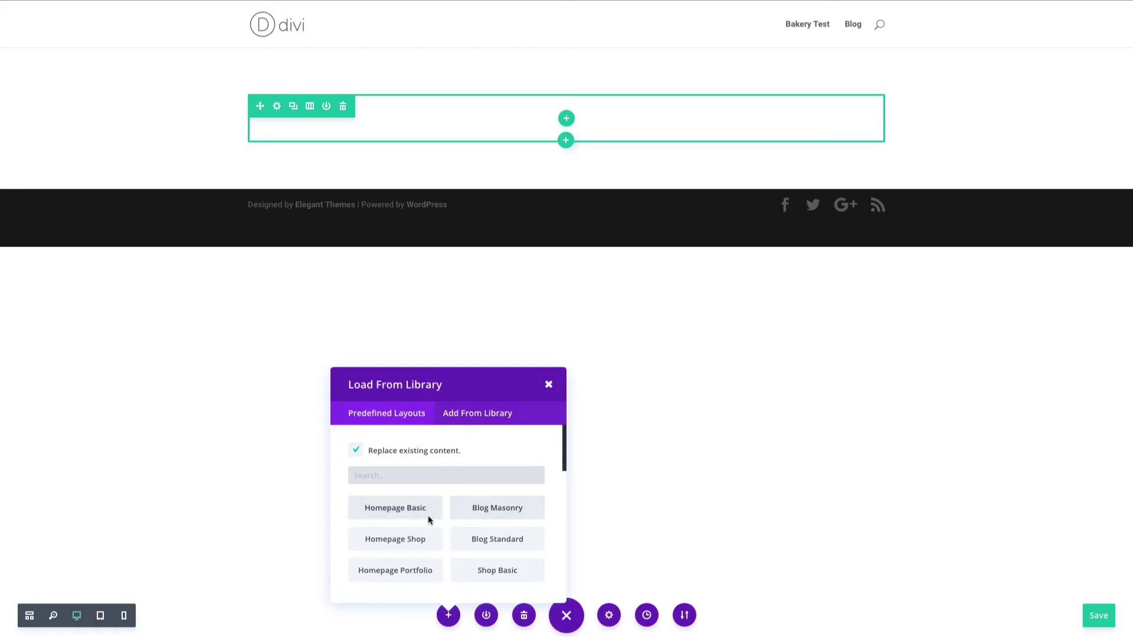
- With Replace existing content kept on, load the Homepage Basic layout onto the page
click(356, 450)
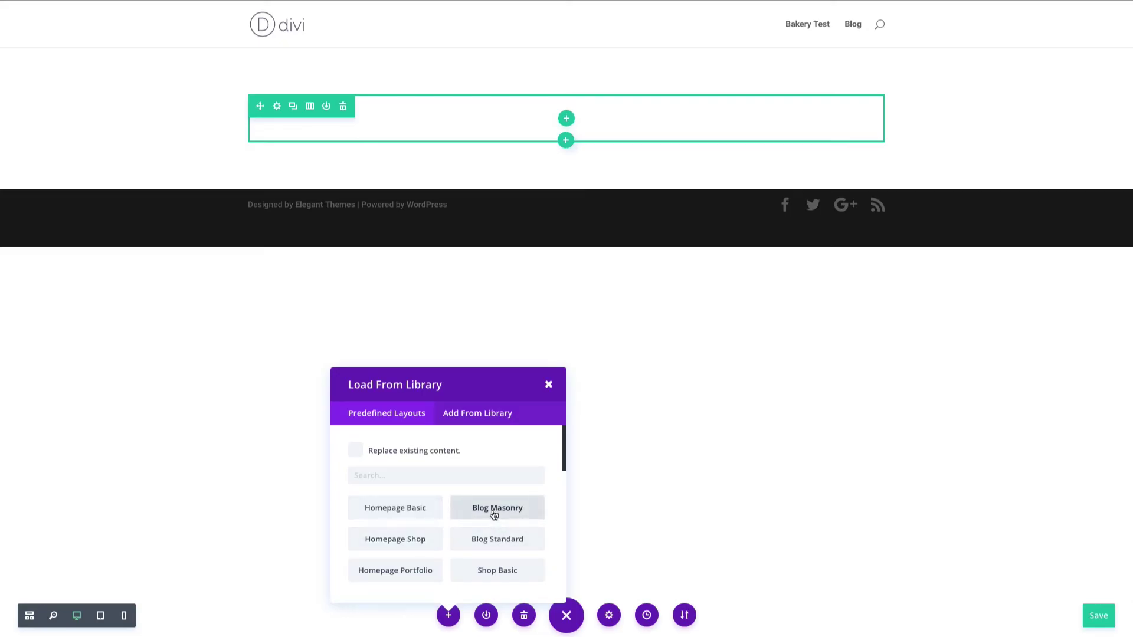
click(356, 451)
scroll(526, 458, down, 1)
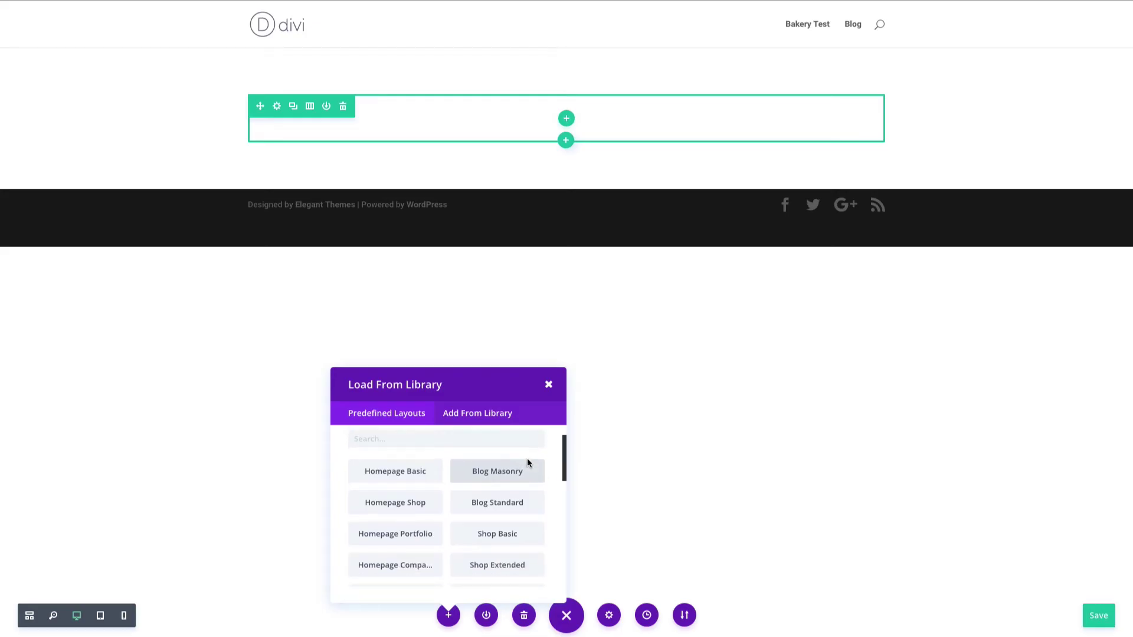
click(411, 473)
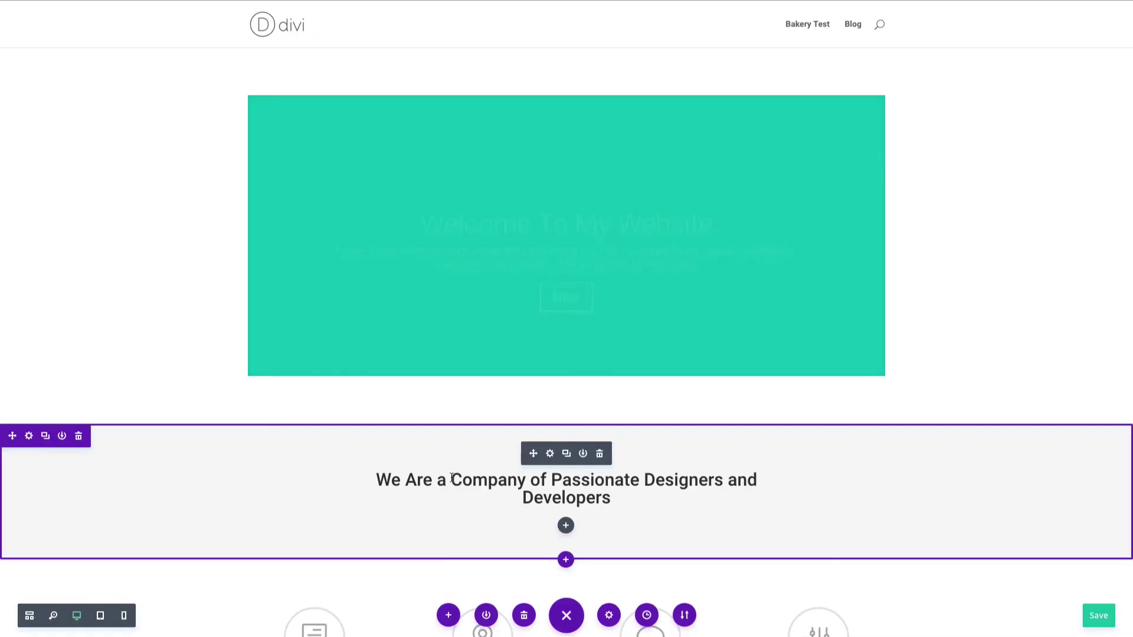
scroll(276, 328, down, 5)
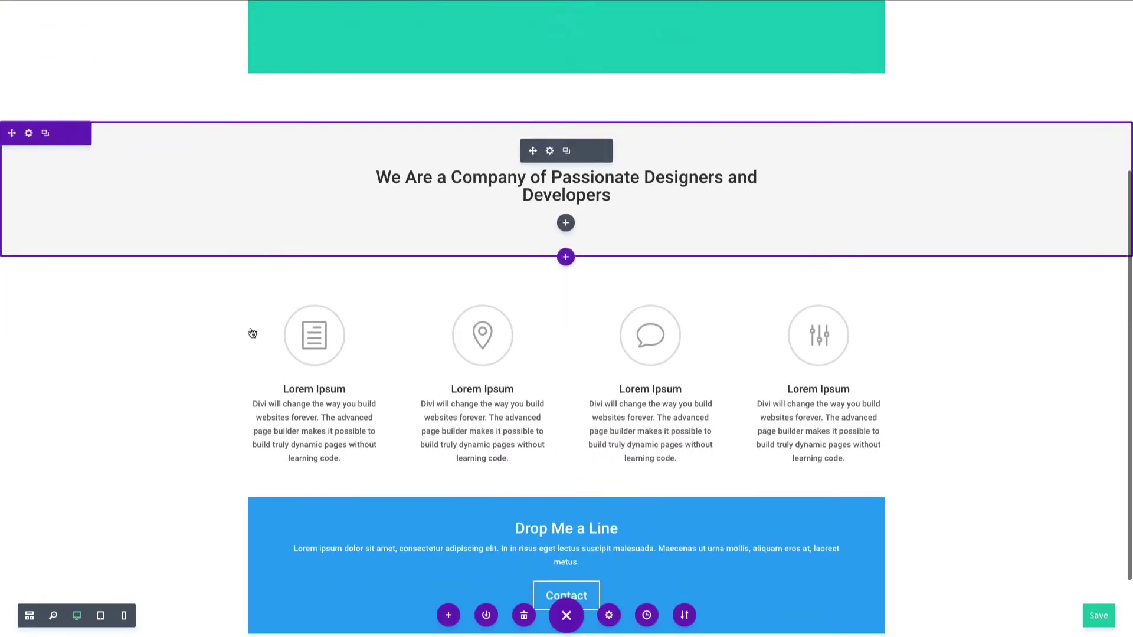
scroll(236, 330, down, 2)
scroll(218, 329, up, 5)
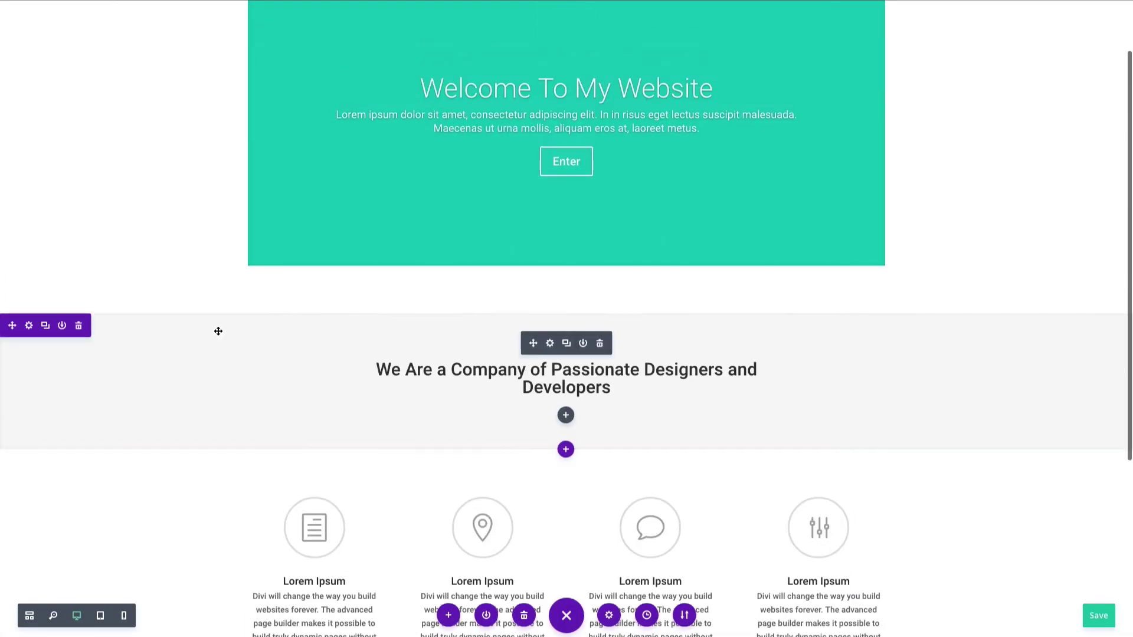
- Save the page, then retitle the hero 'Where Passion Meets Baking' in bold
scroll(212, 282, up, 2)
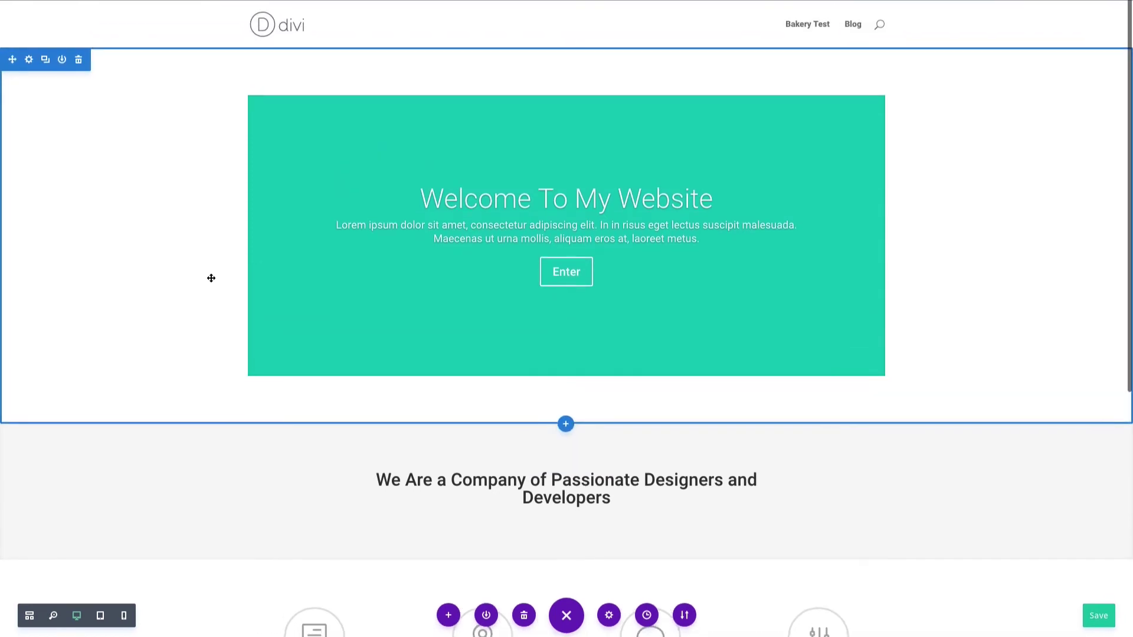
key(ctrl+s)
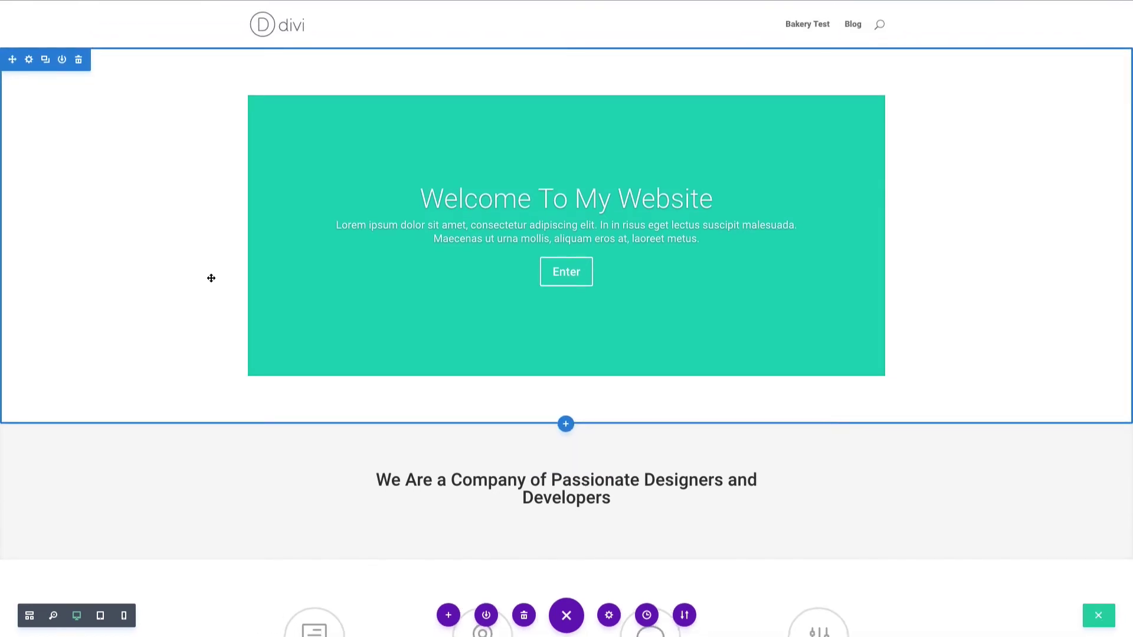
mouse_move(296, 240)
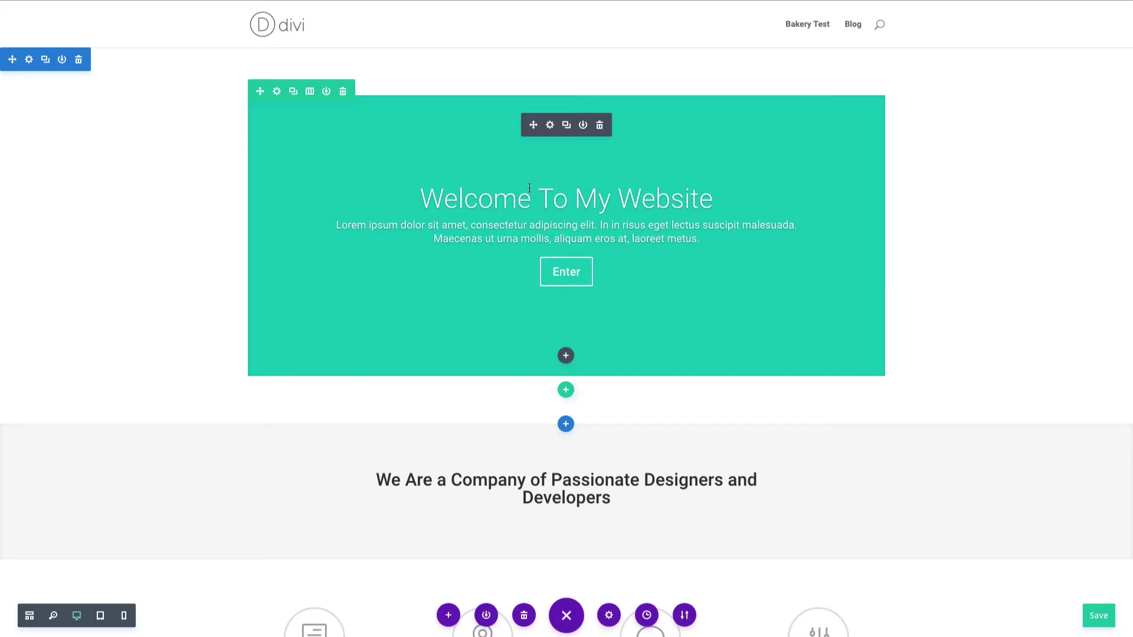
drag(718, 201, 418, 190)
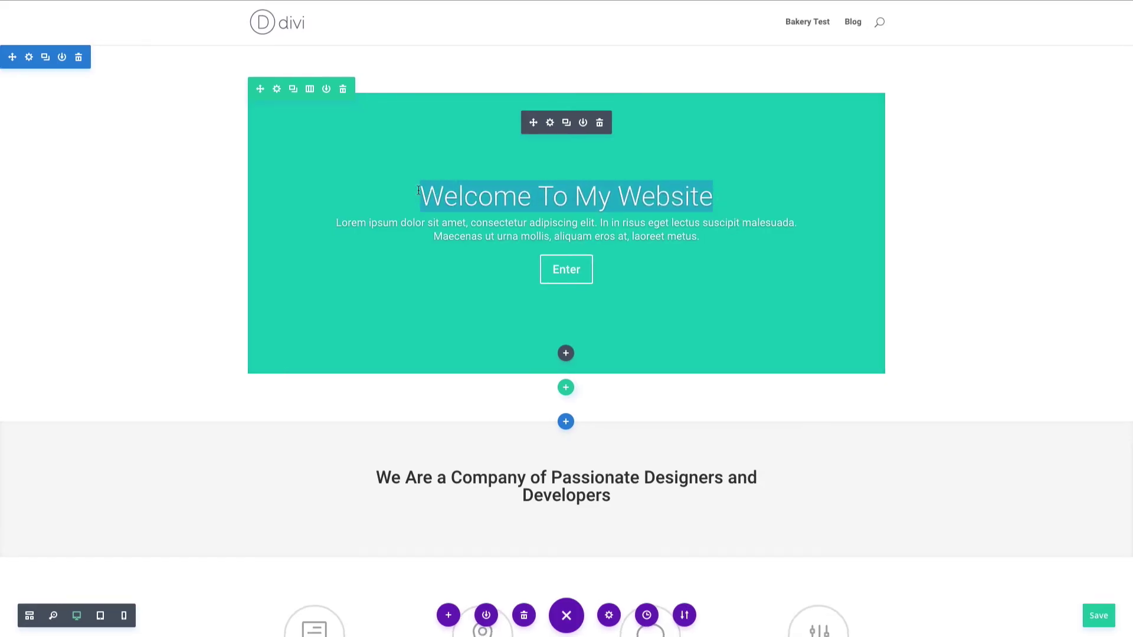
text(W)
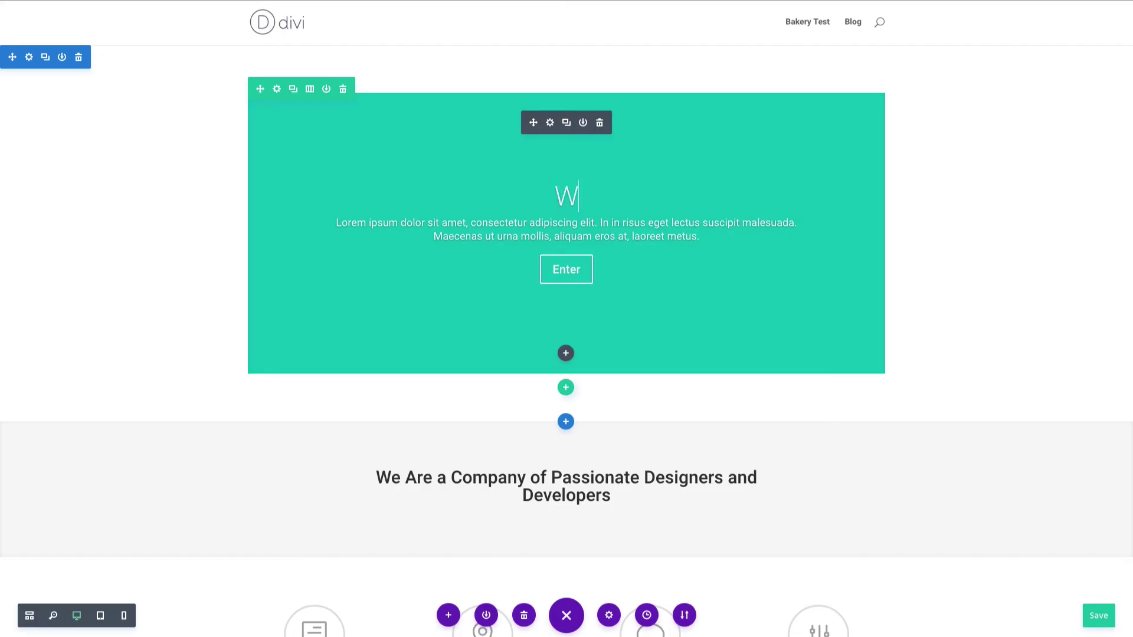
text(here Passion Meets Baking)
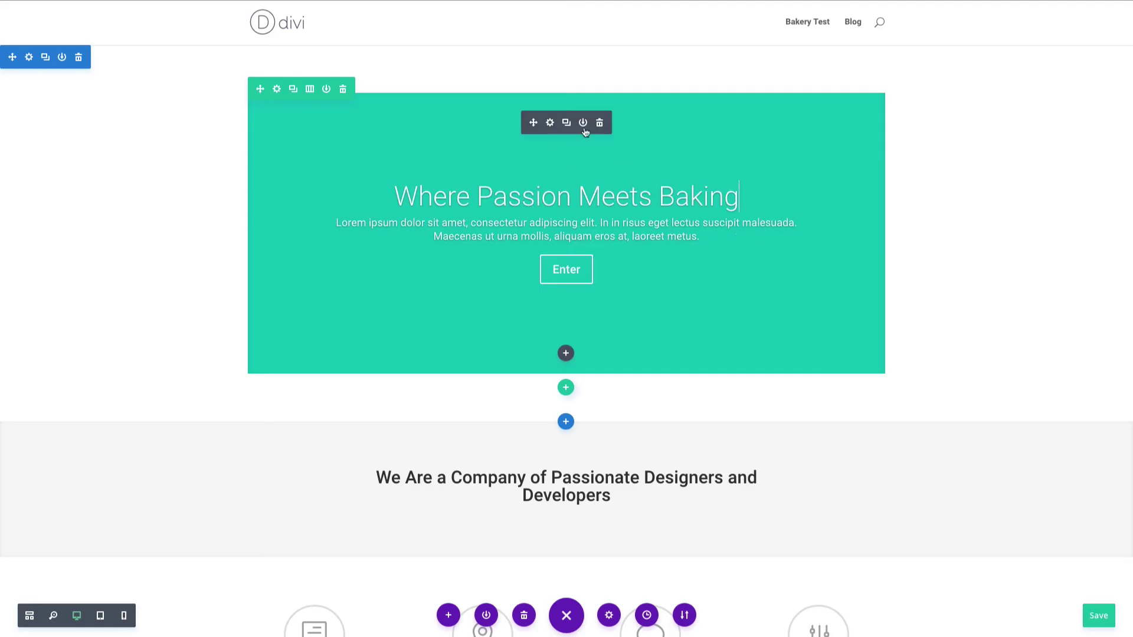
drag(738, 196, 386, 199)
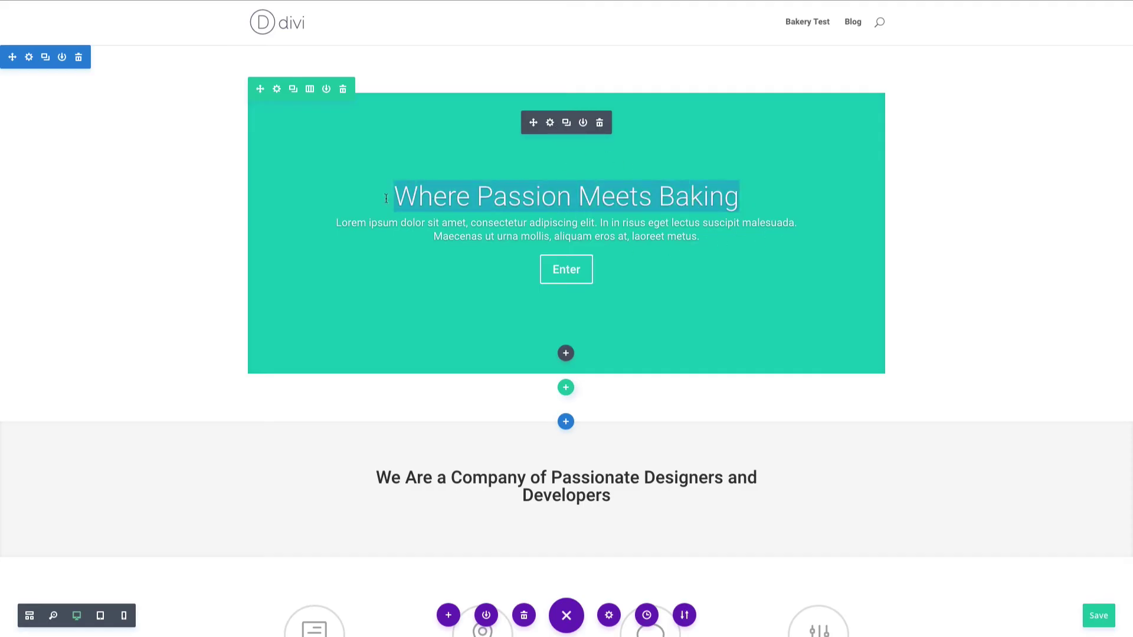
key(ctrl+b)
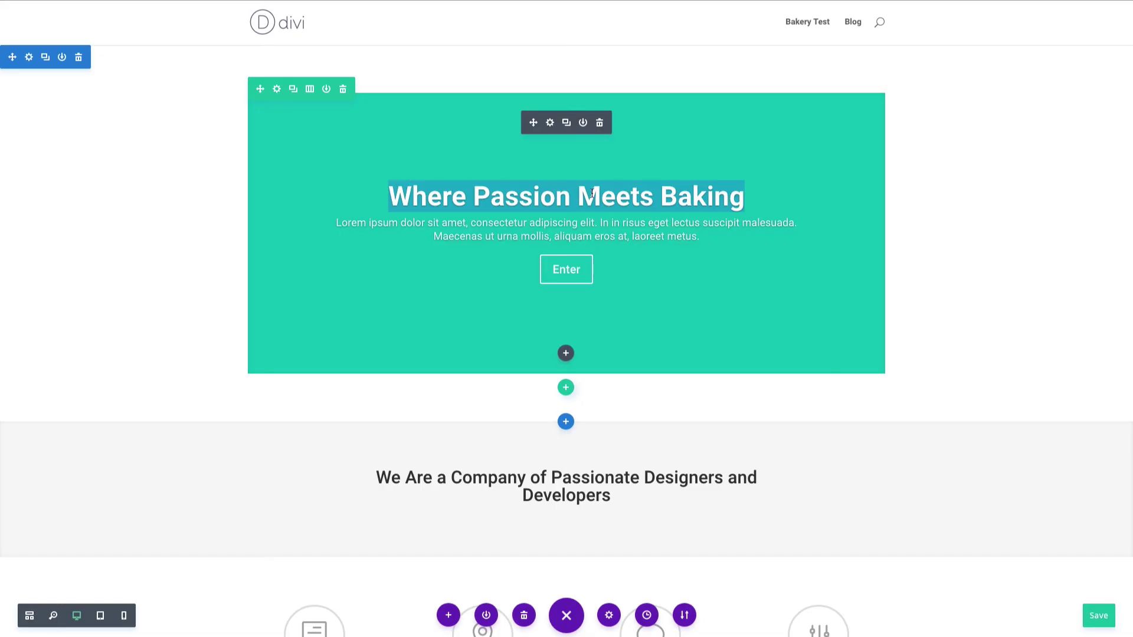
- Discard the unsaved hero slider changes from the Slider Settings panel
click(549, 123)
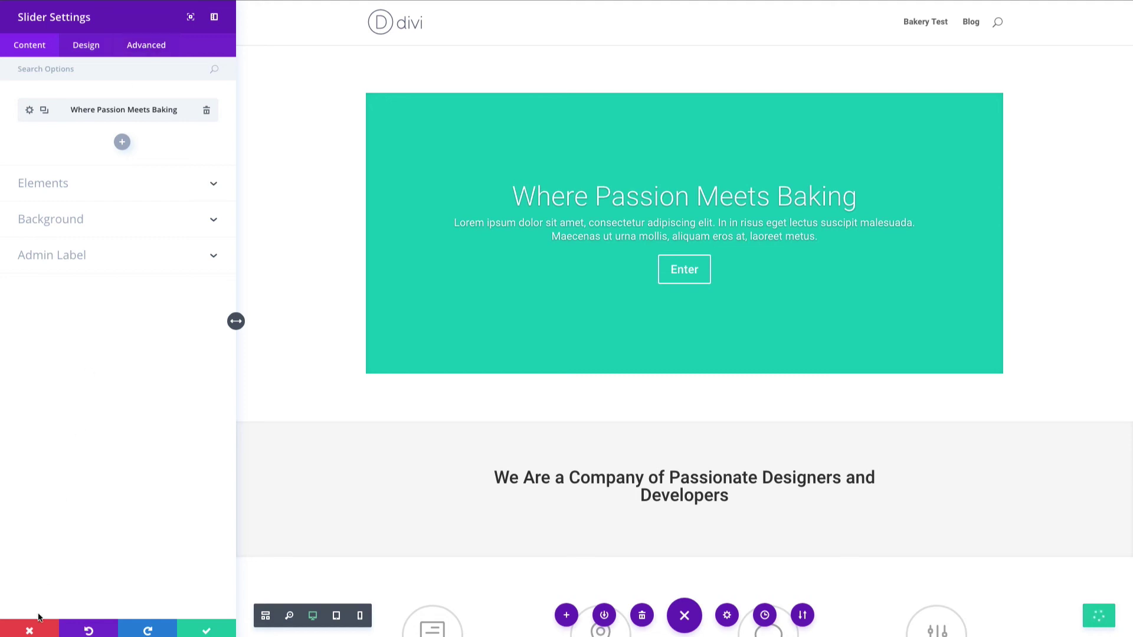
click(29, 630)
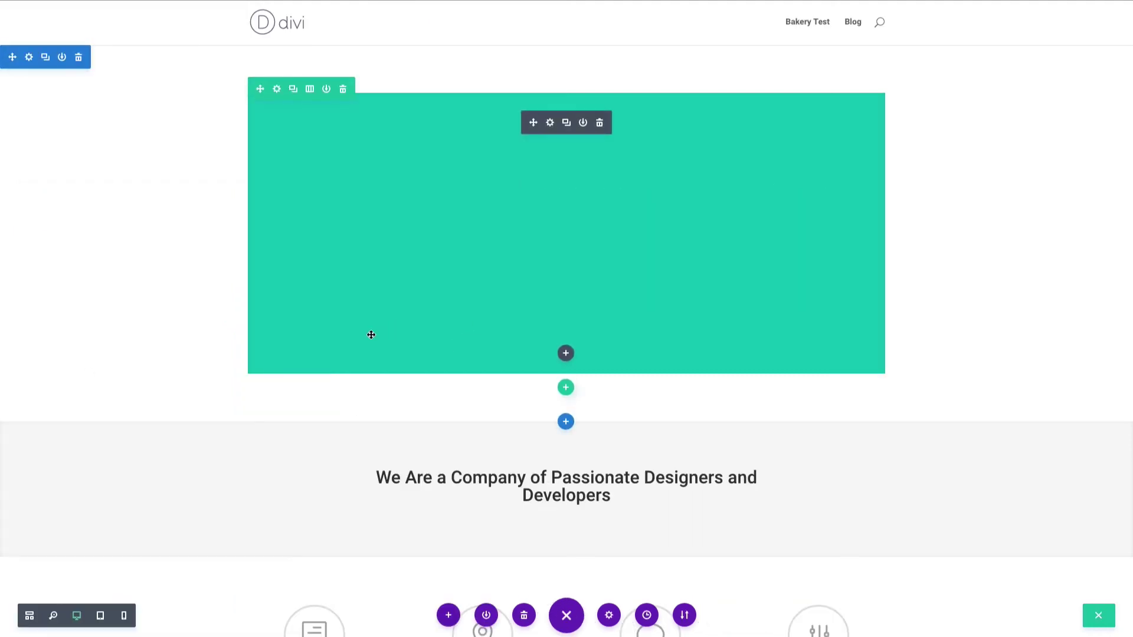
scroll(494, 225, down, 6)
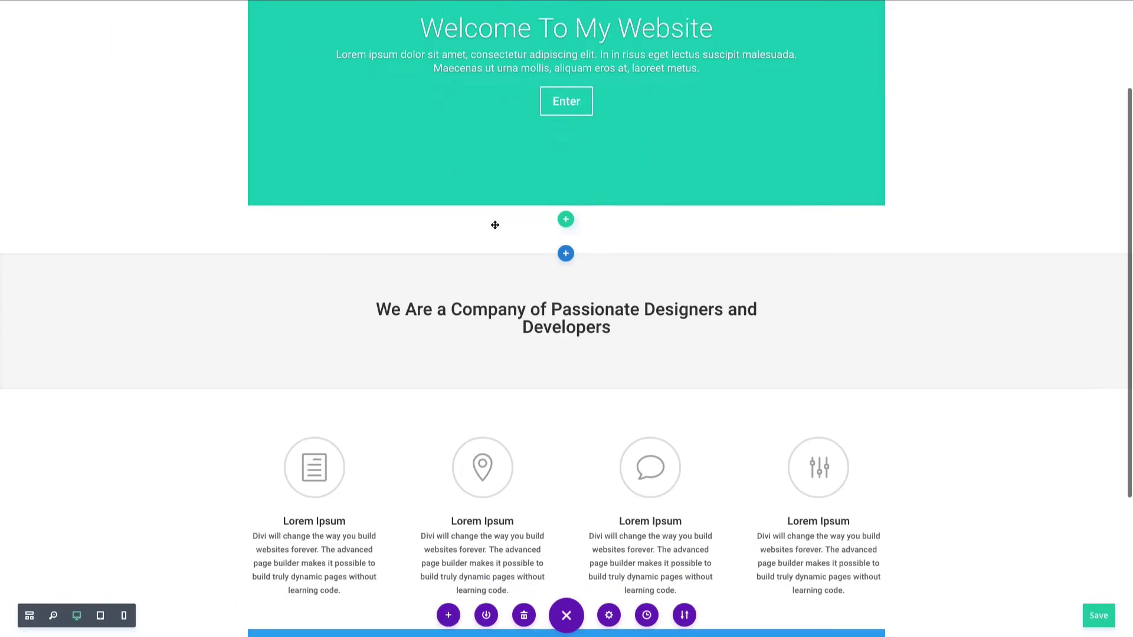
scroll(495, 226, up, 1)
scroll(495, 226, up, 5)
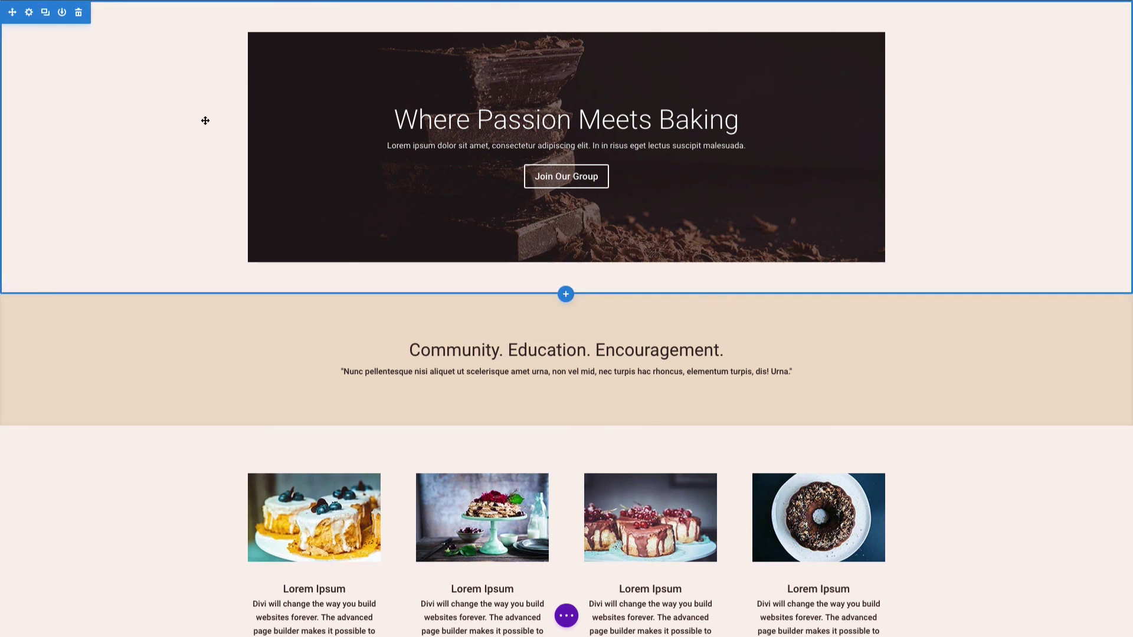
- Scroll through the finished bakery page down to the 'Drop Us a Line' section
scroll(205, 121, down, 5)
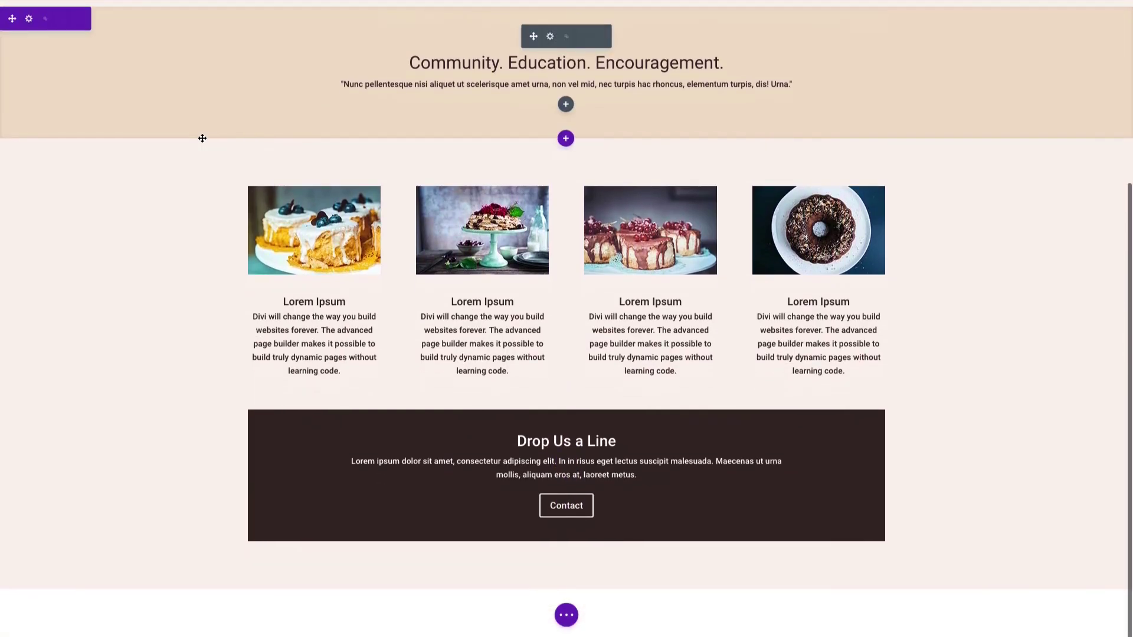
scroll(202, 138, up, 5)
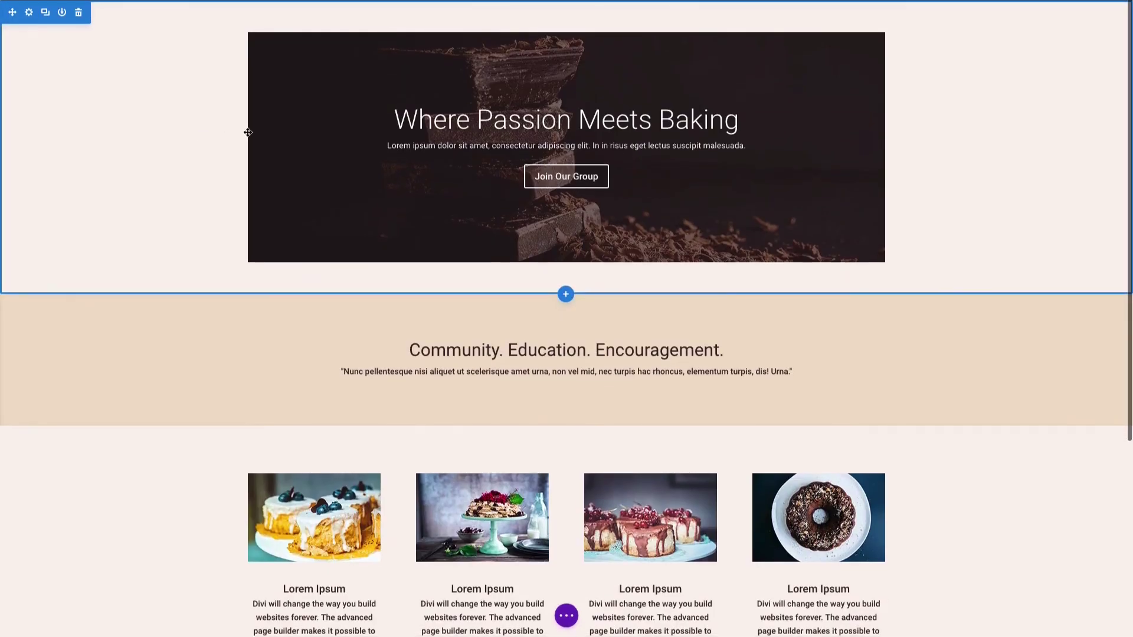